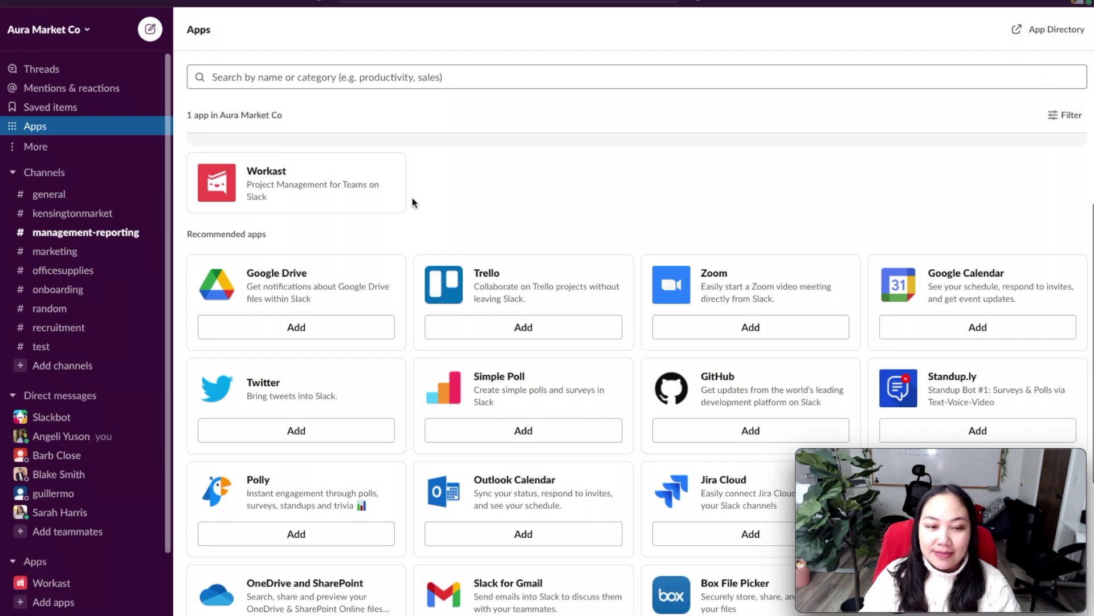
Step: In the kensingtonmarket channel, create a "Time tracking summary" task with the /todo command and assign it to a channel member by mention
{"action": "left_click", "coordinate": [67, 212]}
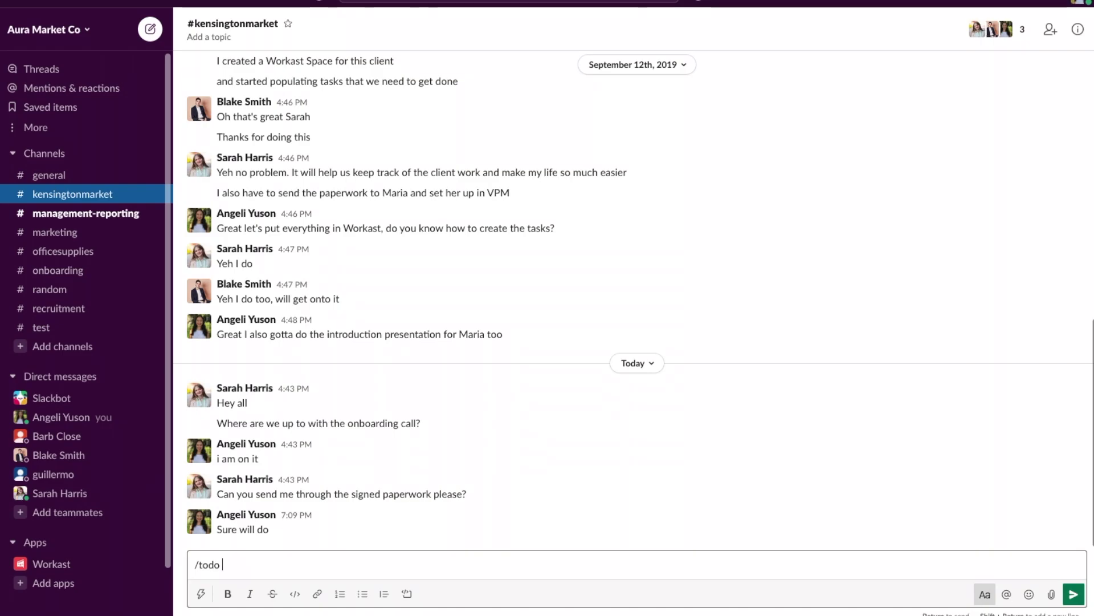
{"action": "type", "text": "Time tracking summary @"}
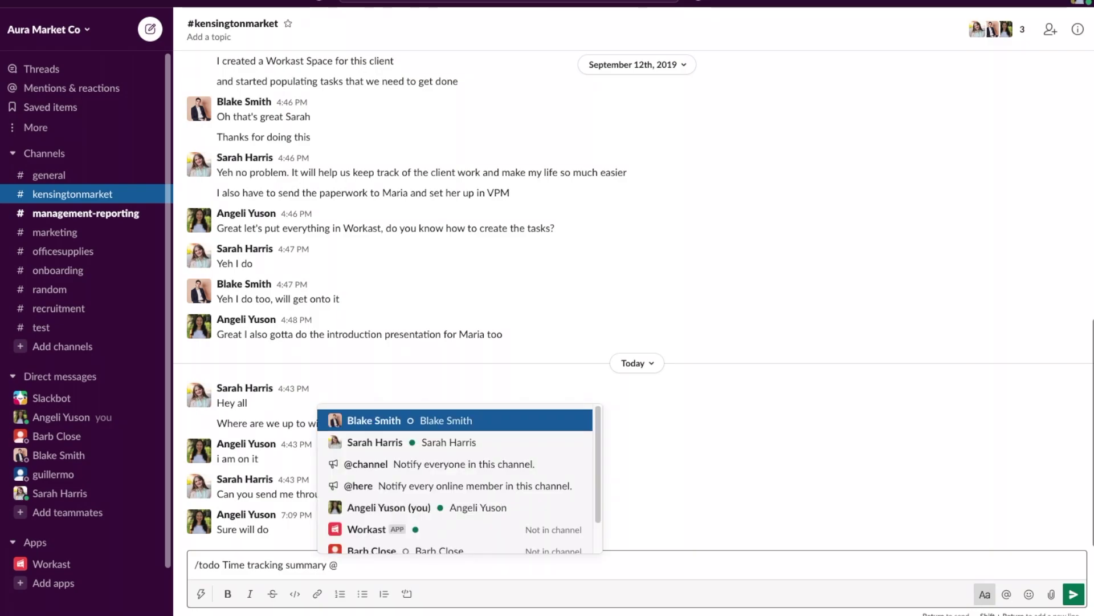
{"action": "type", "text": "bla"}
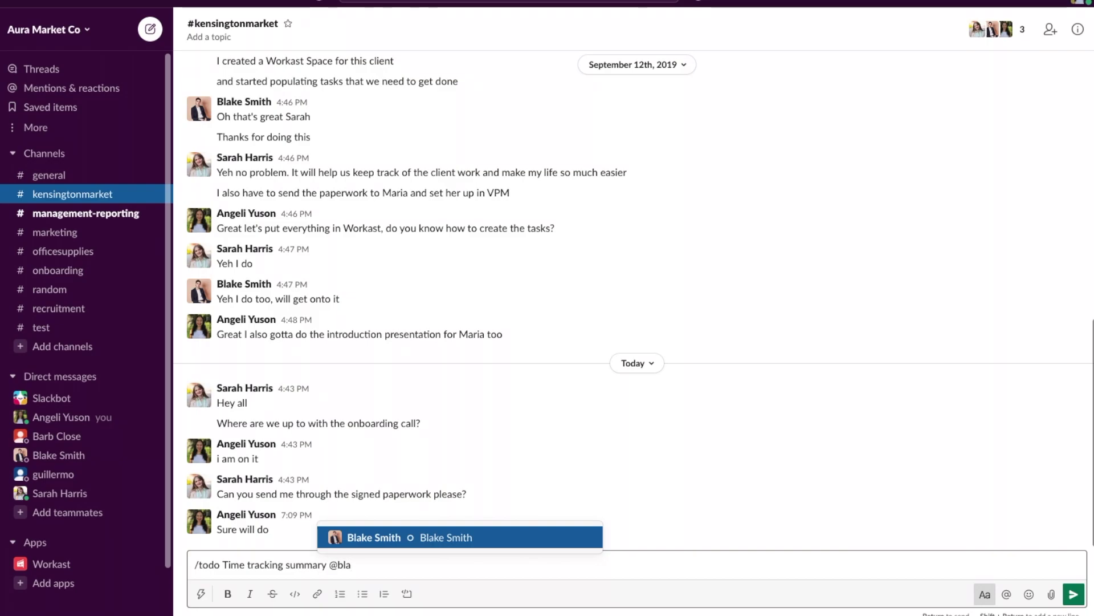
{"action": "key", "text": "Return"}
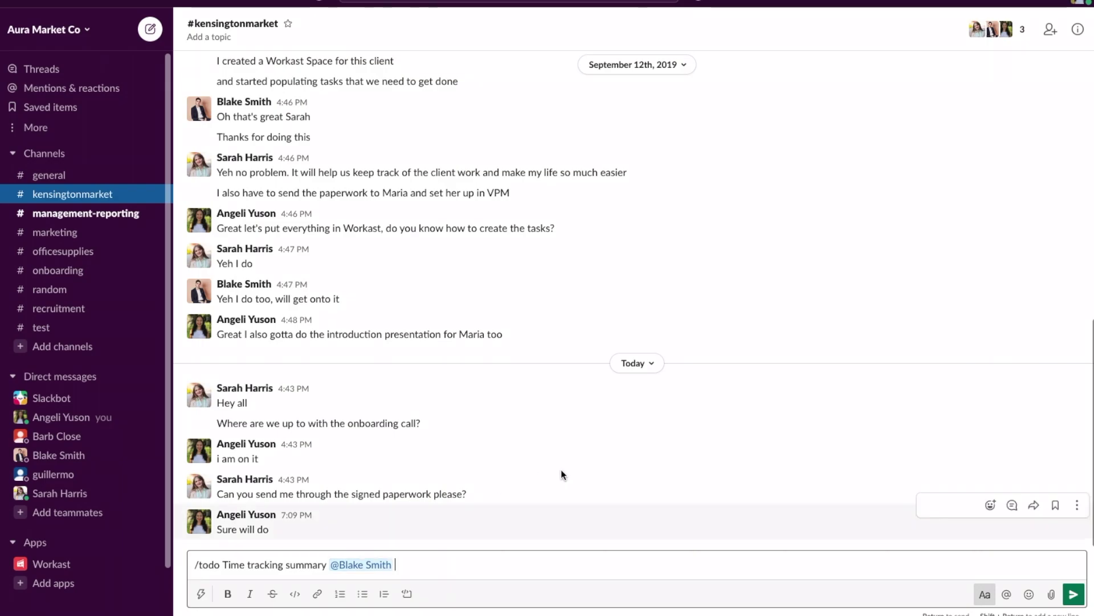
{"action": "key", "text": "Return"}
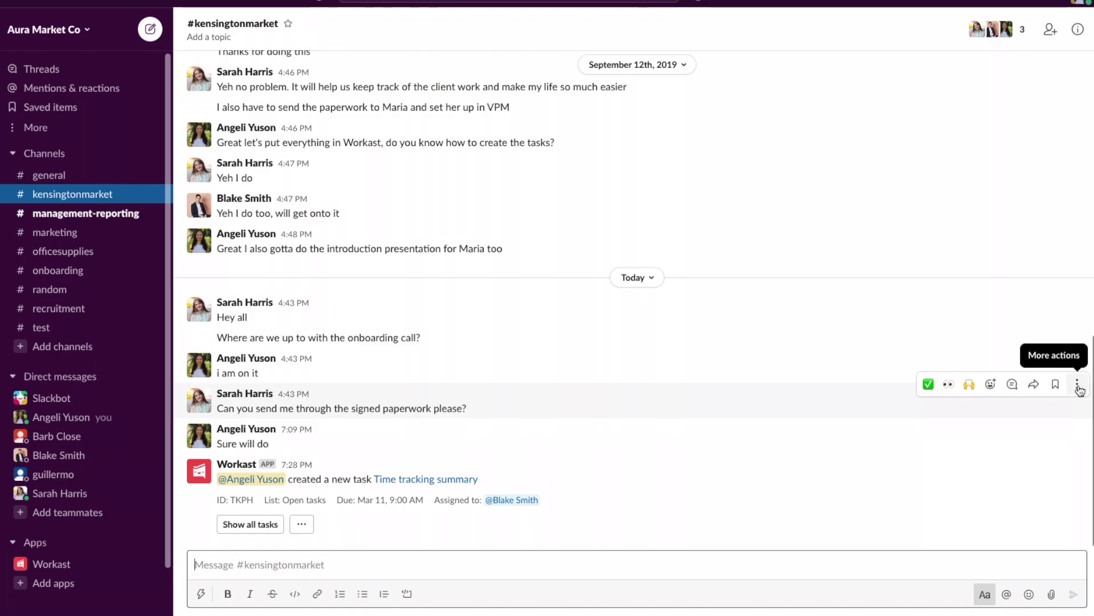
Step: Start a Workast task from the message requesting the signed paperwork, rewording its summary as an instruction to send the requester the signed paperwork
{"action": "left_click", "coordinate": [1077, 390]}
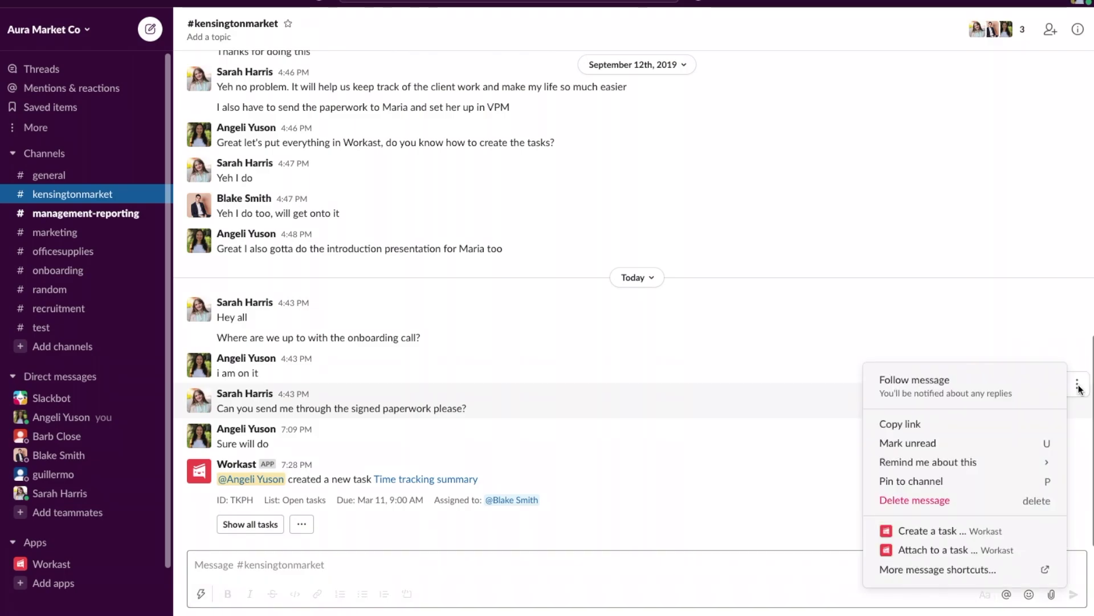
{"action": "left_click", "coordinate": [966, 531]}
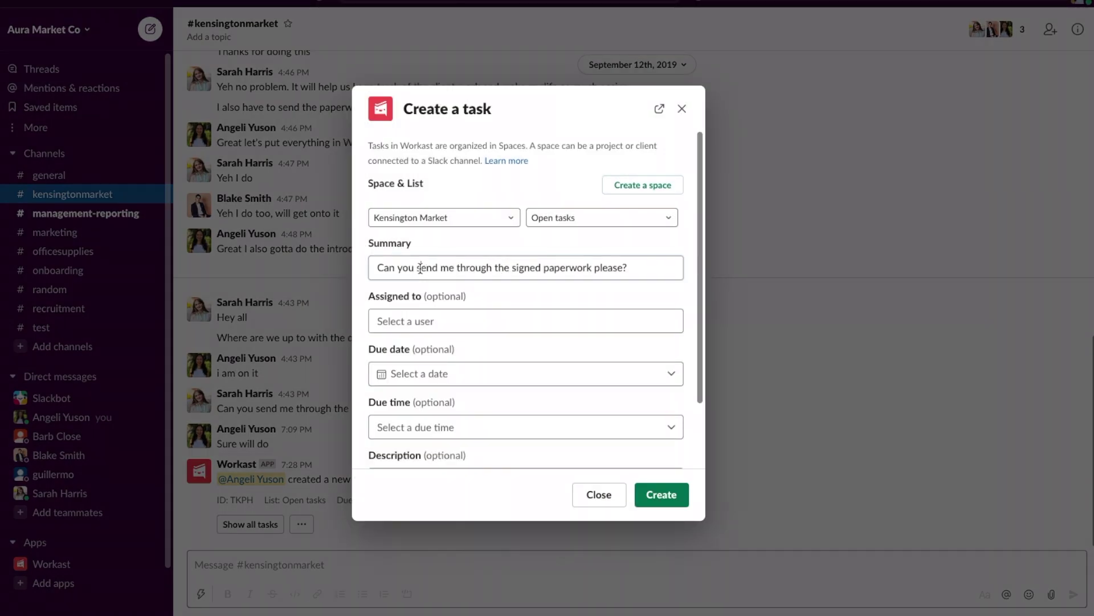
{"action": "left_click_drag", "start_coordinate": [420, 268], "coordinate": [312, 266]}
{"action": "key", "text": "BackSpace"}
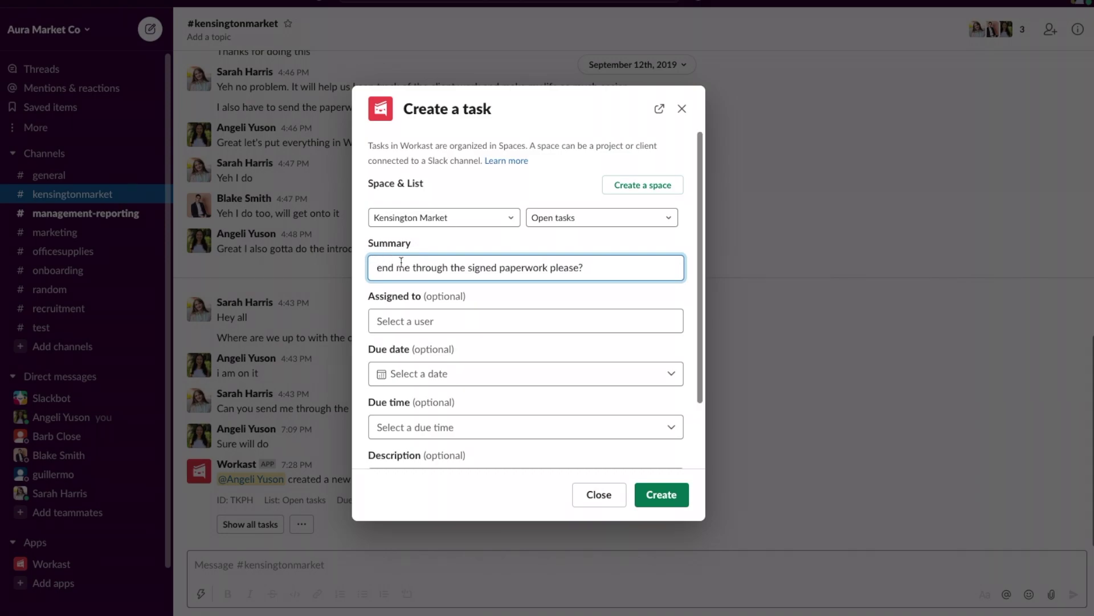
{"action": "type", "text": "S"}
{"action": "double_click", "coordinate": [436, 267]}
{"action": "key", "text": "BackSpace"}
{"action": "key", "text": "BackSpace"}
{"action": "key", "text": "BackSpace"}
{"action": "key", "text": "BackSpace"}
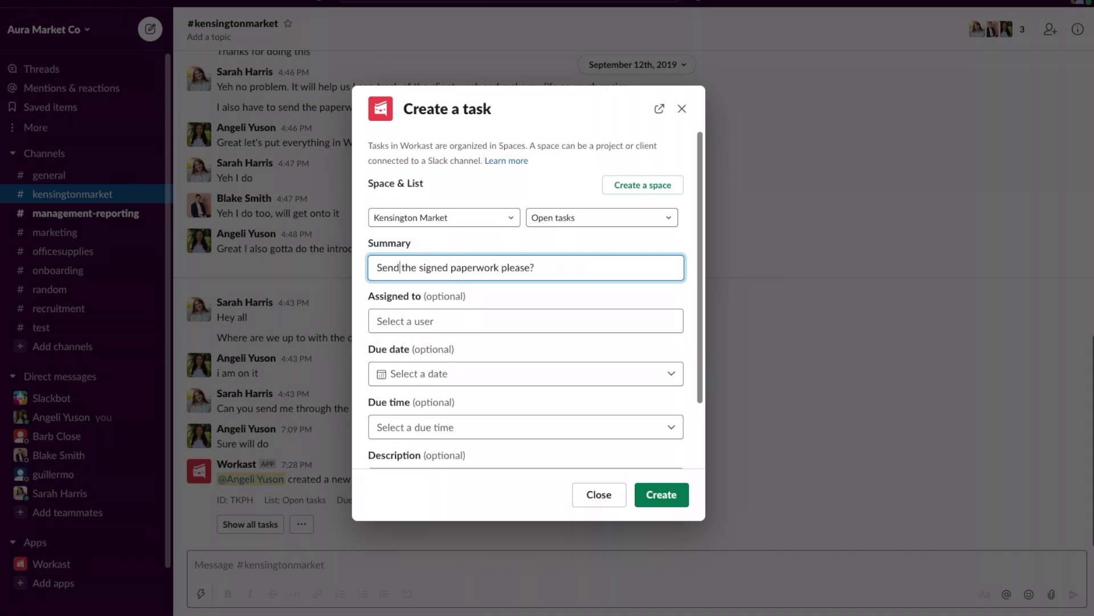
{"action": "type", "text": "Sara"}
{"action": "double_click", "coordinate": [527, 268]}
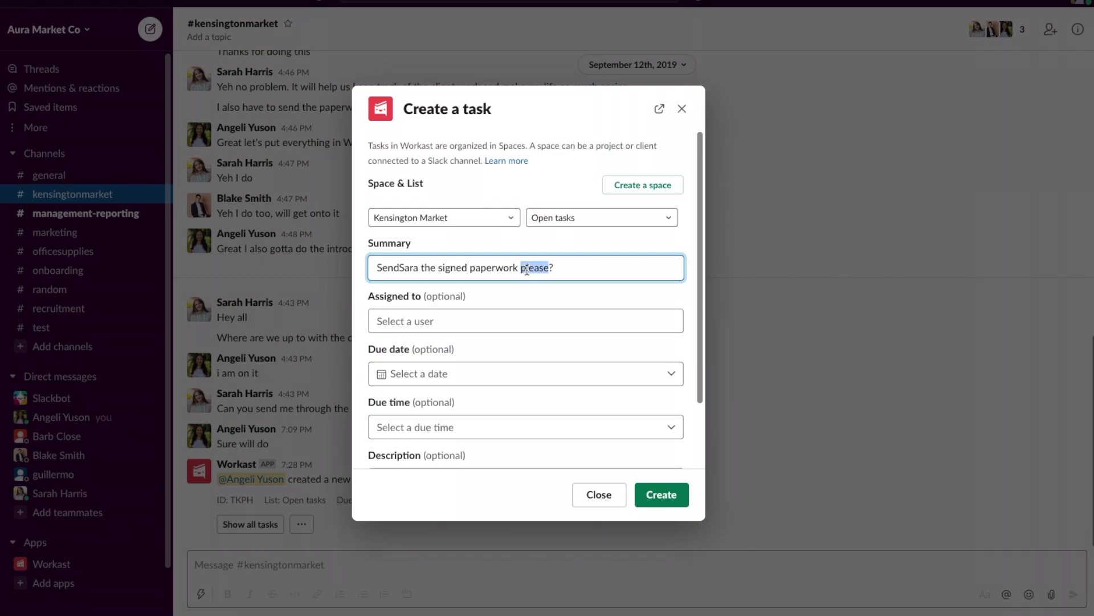
{"action": "key", "text": "shift+Right"}
{"action": "key", "text": "BackSpace"}
Step: Assign the paperwork task to yourself, make it due March 12th, 2021 at 9:30am, and create it
{"action": "left_click", "coordinate": [484, 320]}
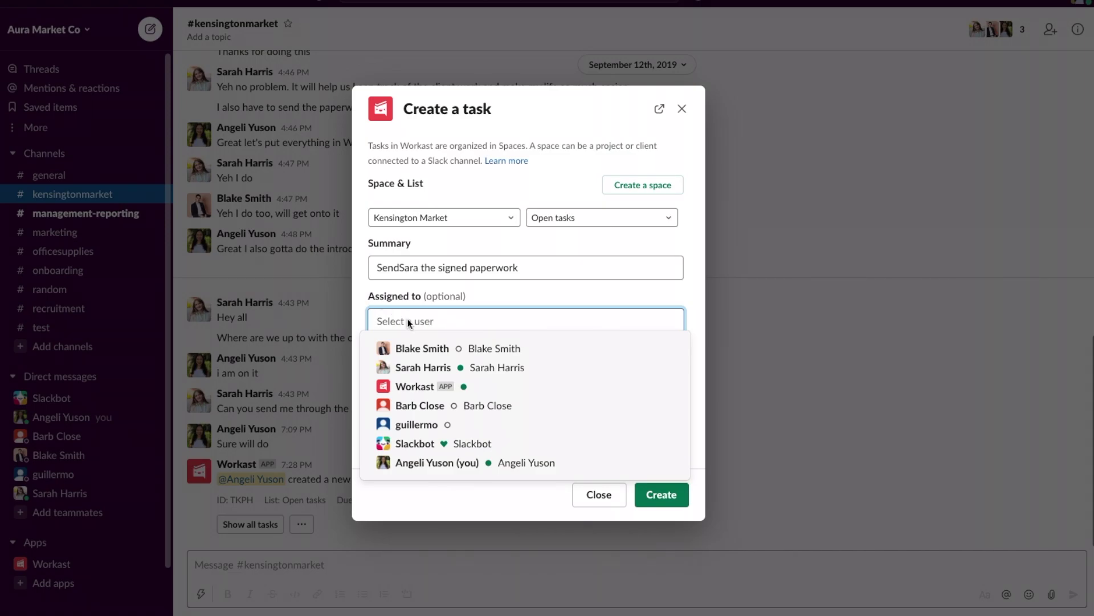
{"action": "left_click", "coordinate": [412, 465]}
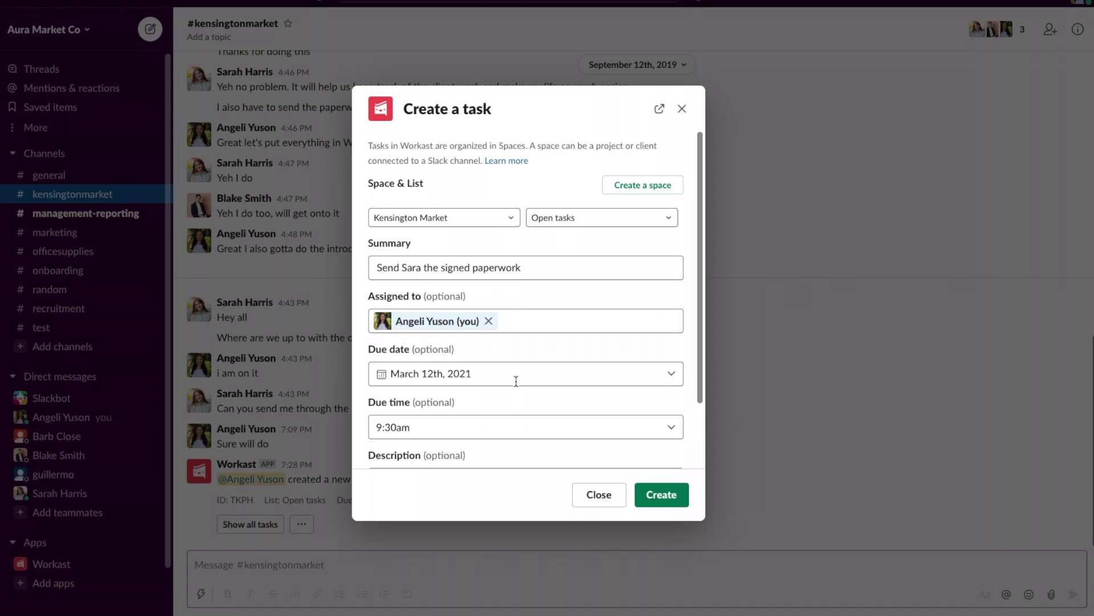
{"action": "left_click", "coordinate": [679, 494]}
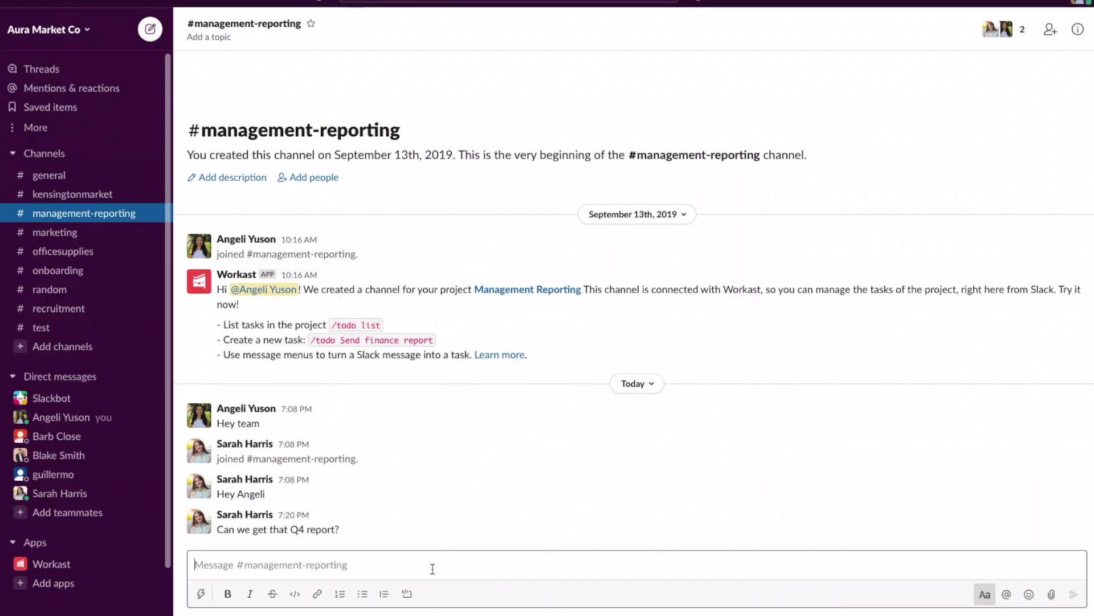
Step: List the management-reporting channel's tasks with /todo list and assign Q4 Financials to the colleague who asked for the Q4 report
{"action": "type", "text": "/todo list"}
{"action": "key", "text": "Return"}
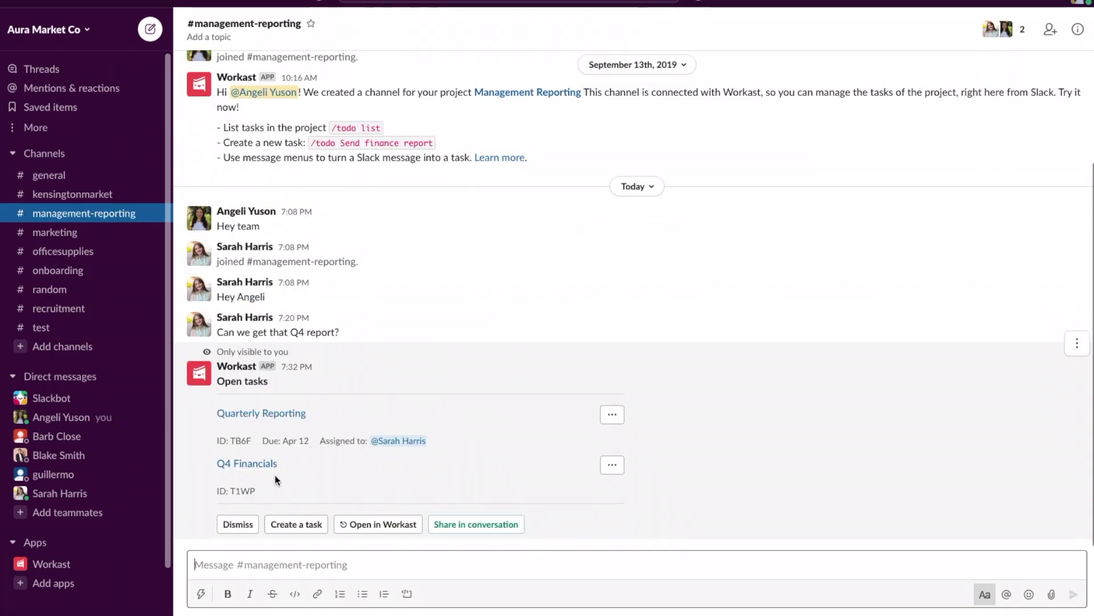
{"action": "left_click", "coordinate": [621, 466]}
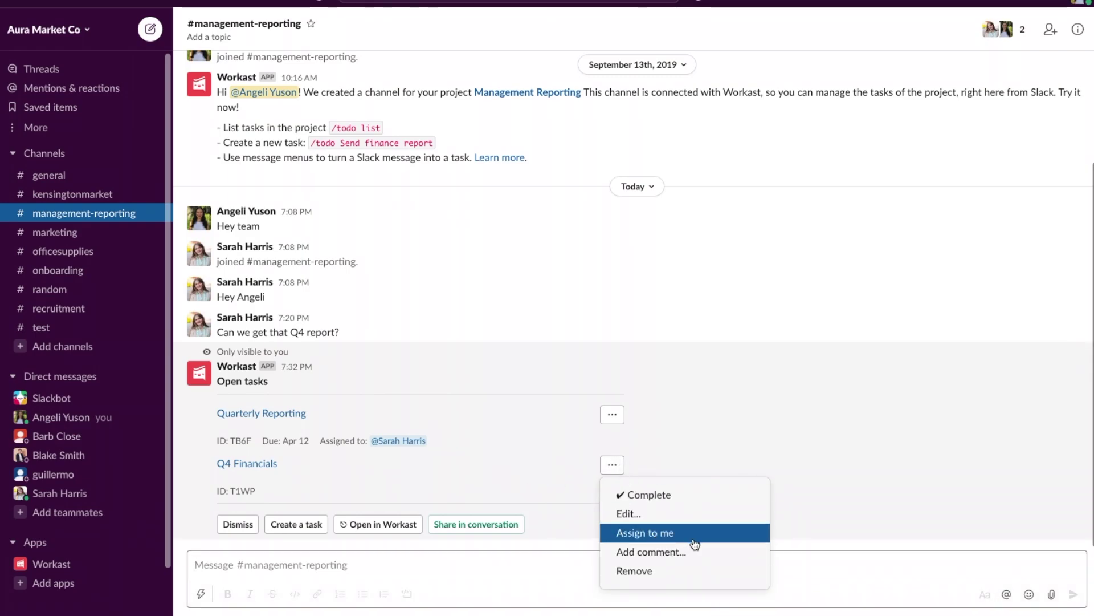
{"action": "left_click", "coordinate": [679, 516]}
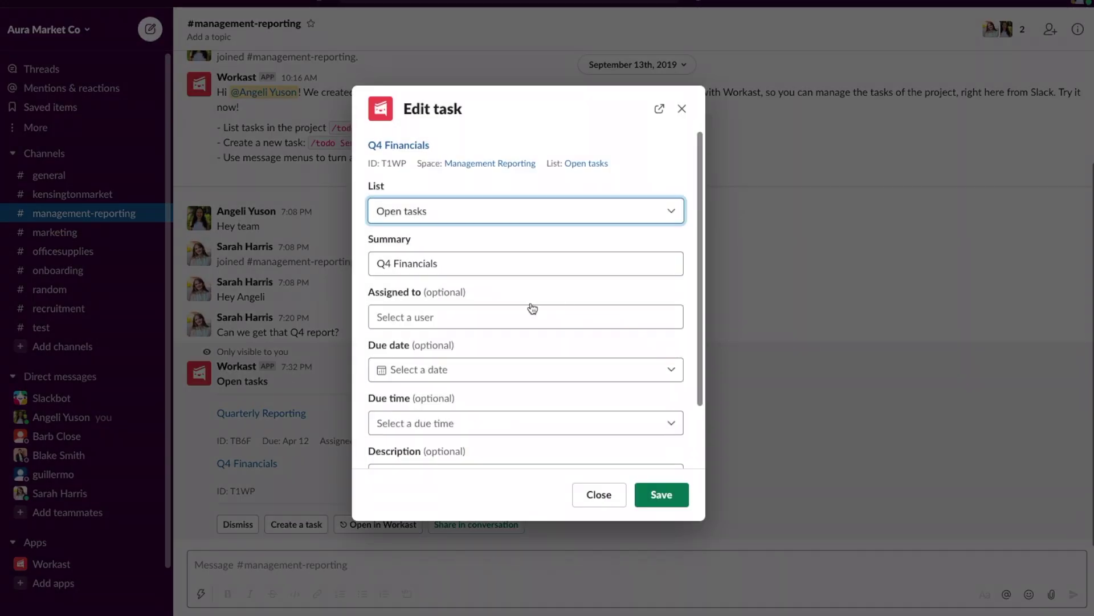
{"action": "left_click", "coordinate": [528, 312]}
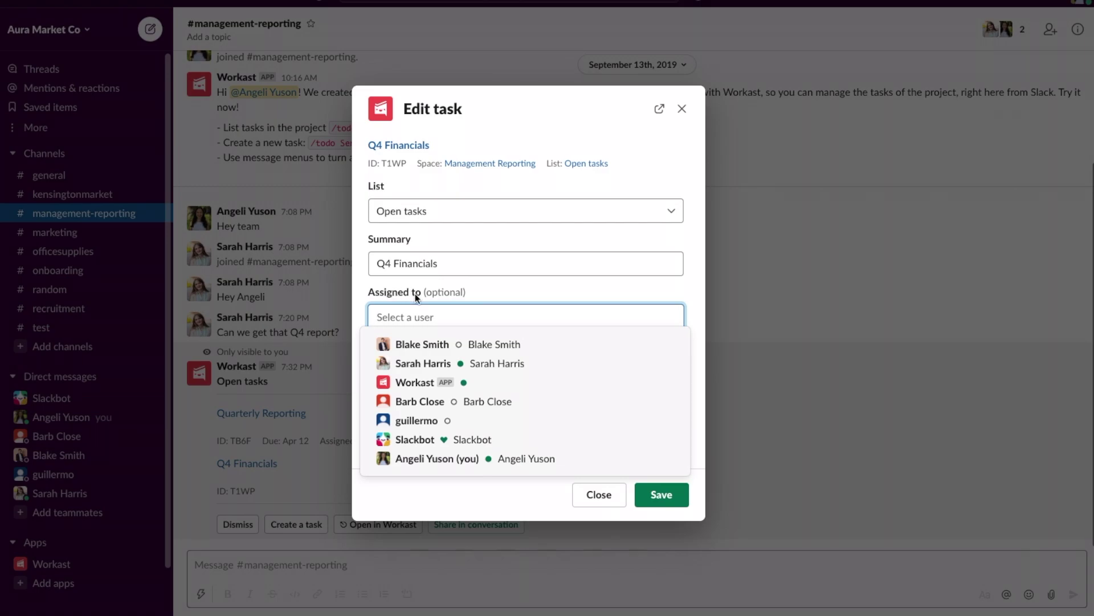
{"action": "left_click", "coordinate": [432, 369]}
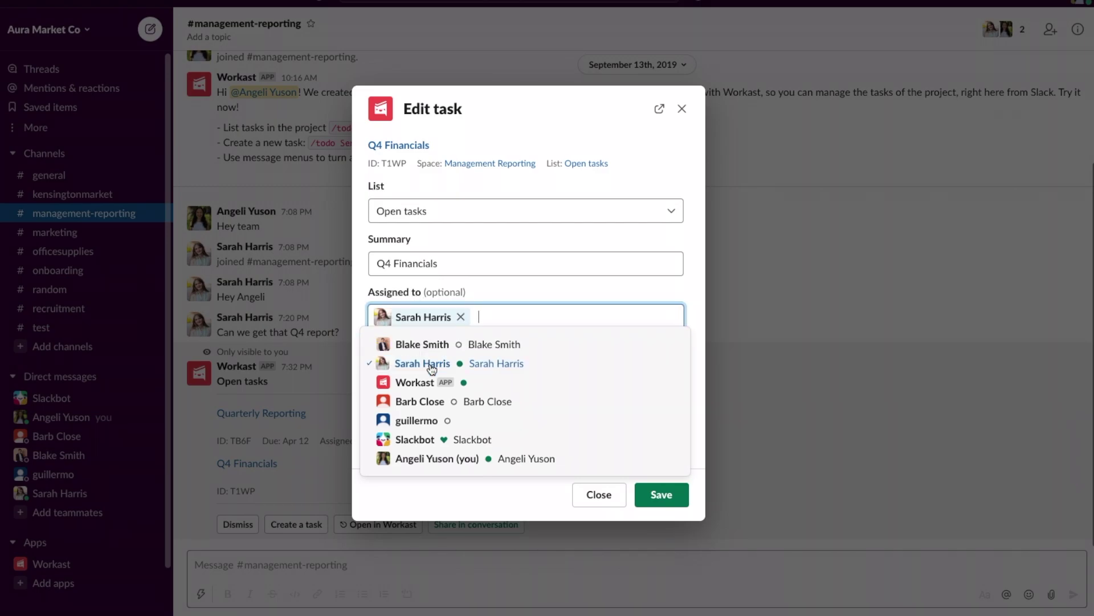
{"action": "left_click", "coordinate": [662, 496]}
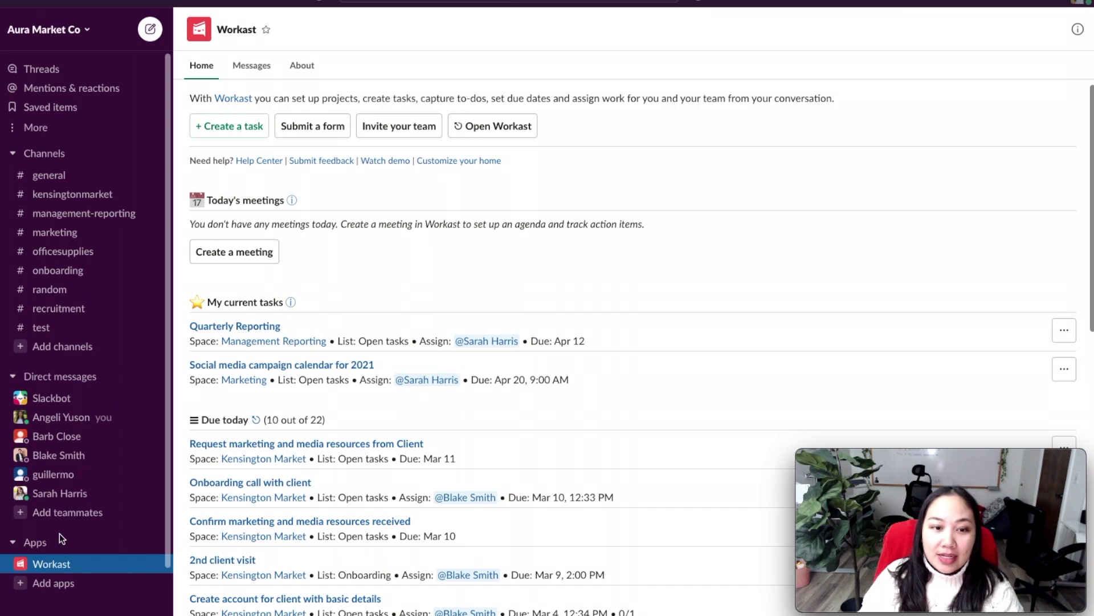
Step: From the Workast home, create the task "Update details in VBM" in the Management Reporting space's Open tasks list, assigned to a teammate
{"action": "left_click", "coordinate": [231, 128]}
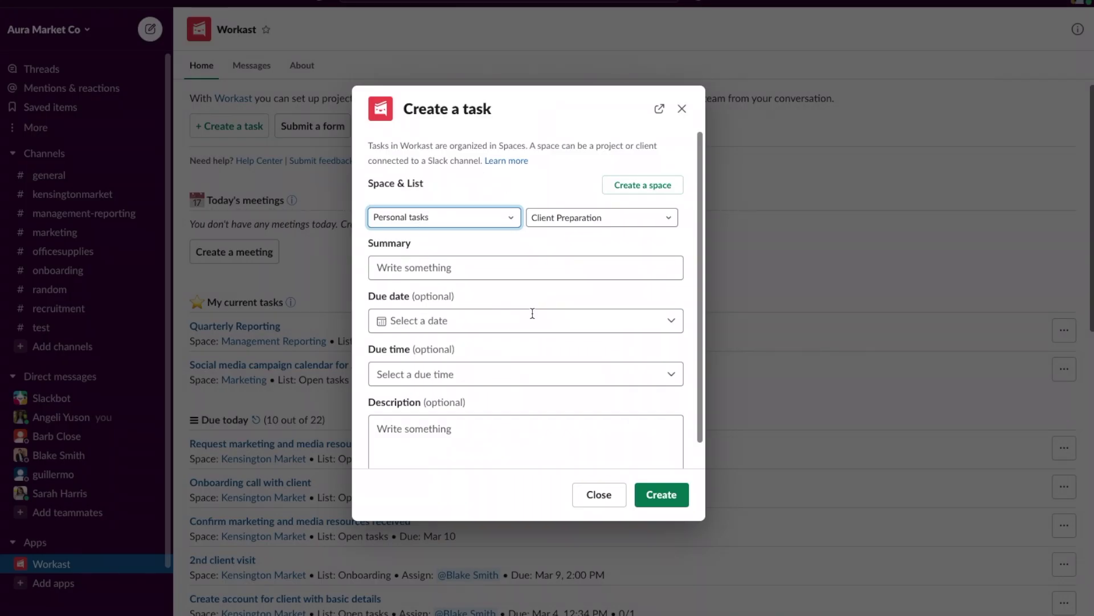
{"action": "left_click", "coordinate": [486, 218]}
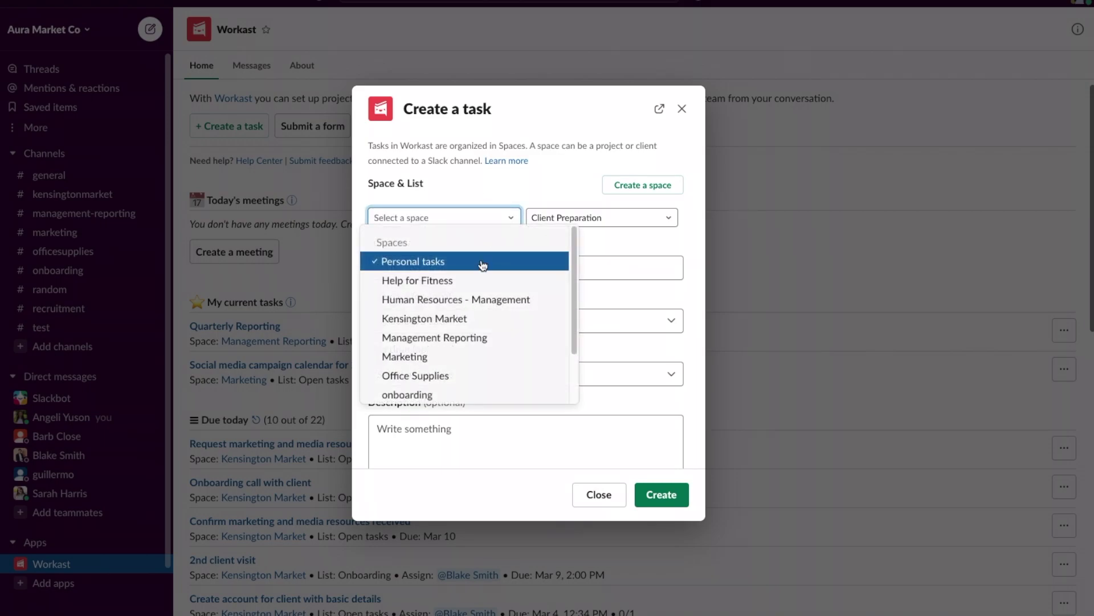
{"action": "left_click", "coordinate": [464, 338]}
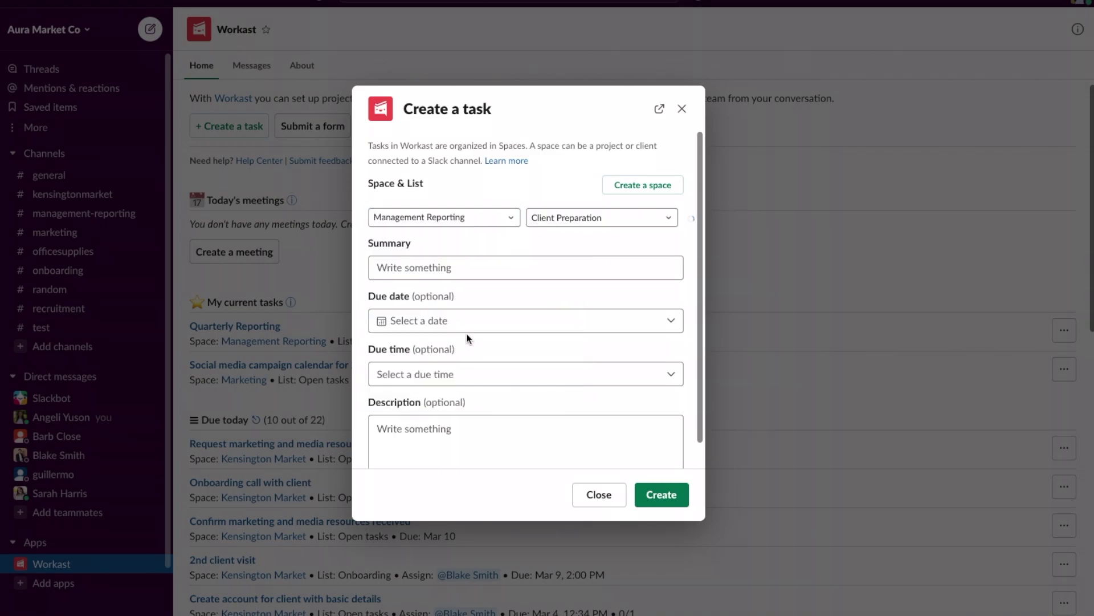
{"action": "left_click", "coordinate": [410, 273]}
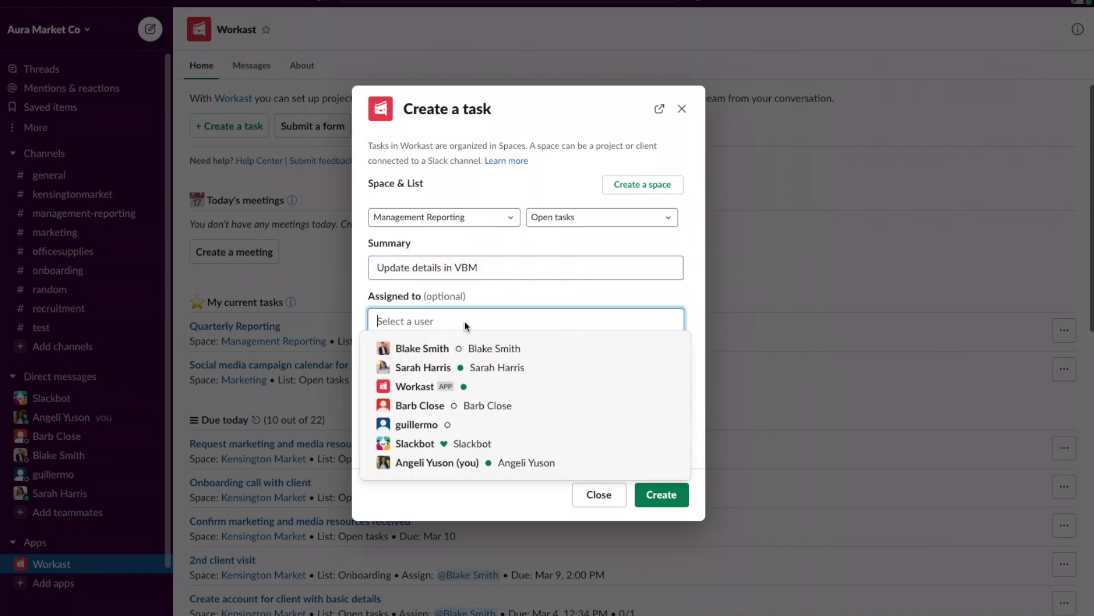
{"action": "left_click", "coordinate": [441, 418]}
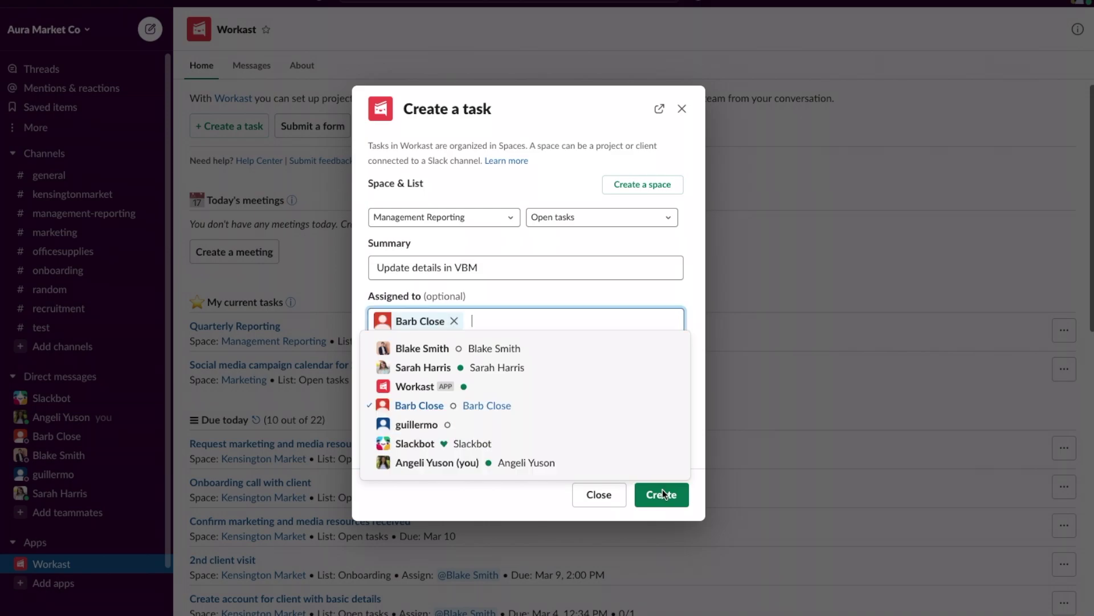
{"action": "left_click", "coordinate": [661, 495]}
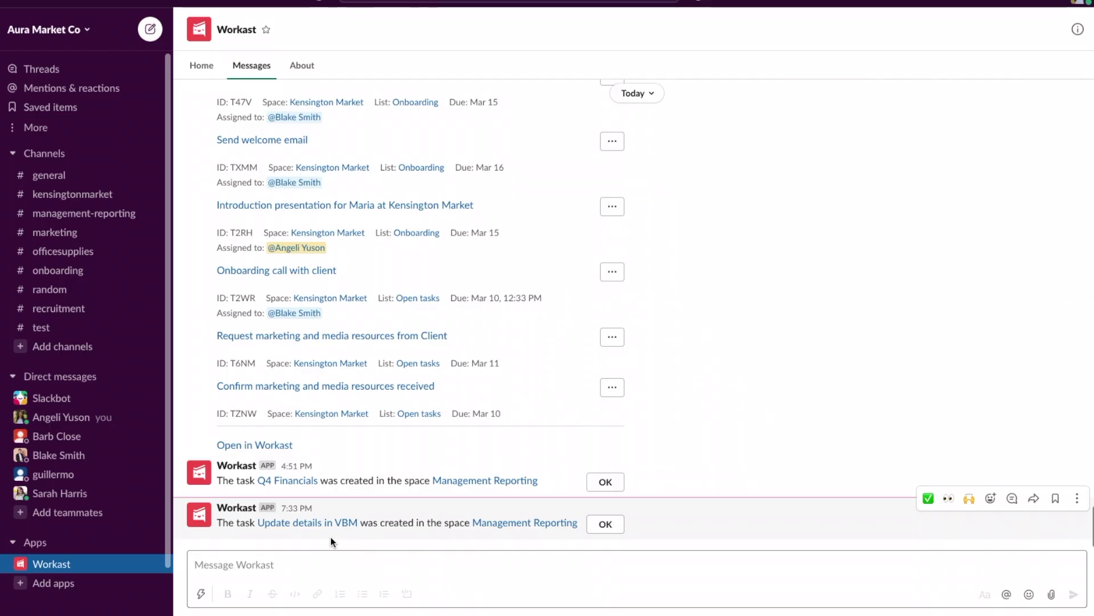